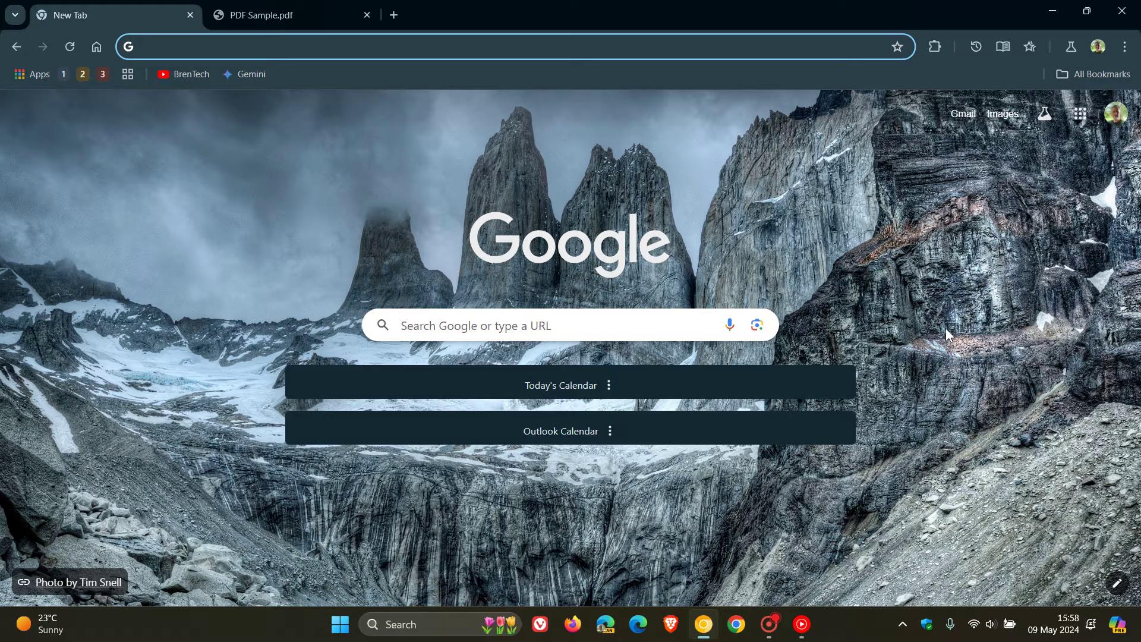
Switch to the PDF Sample.pdf tab and turn on the PDF viewer's annotation mode
click(286, 16)
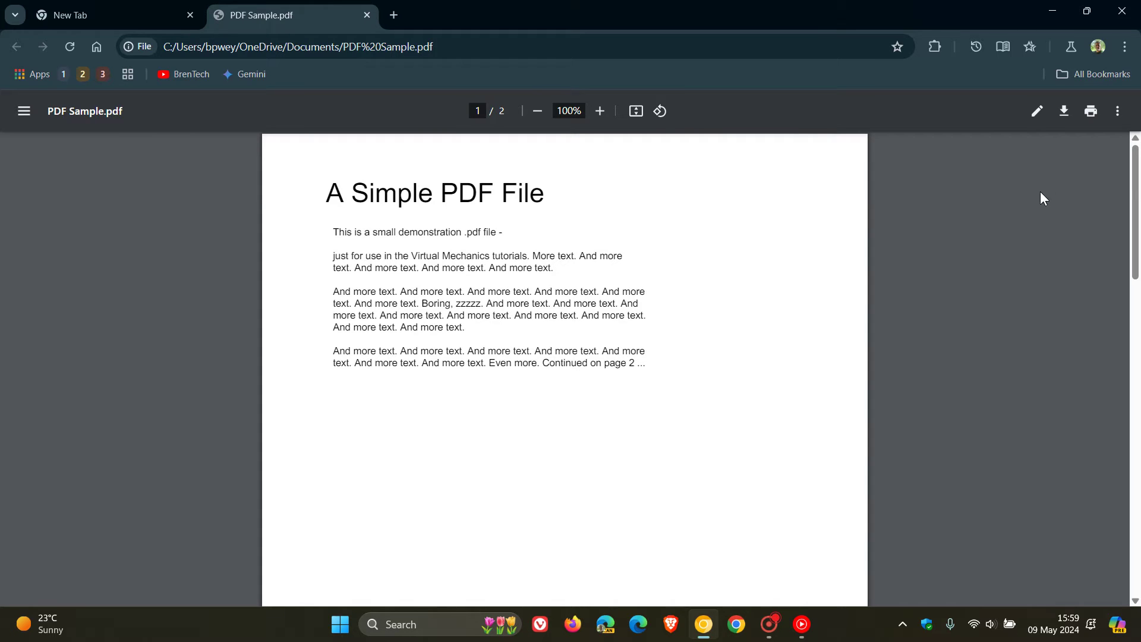
click(1036, 111)
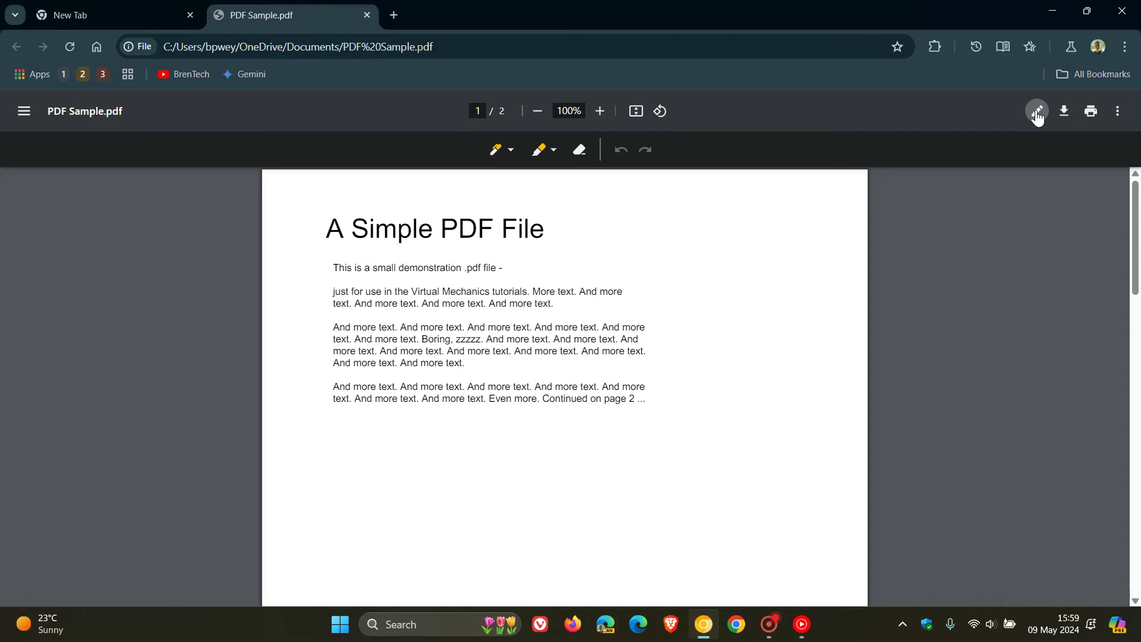
Select the pen and set it to green ink with the sixth, thicker stroke size
click(496, 149)
click(511, 149)
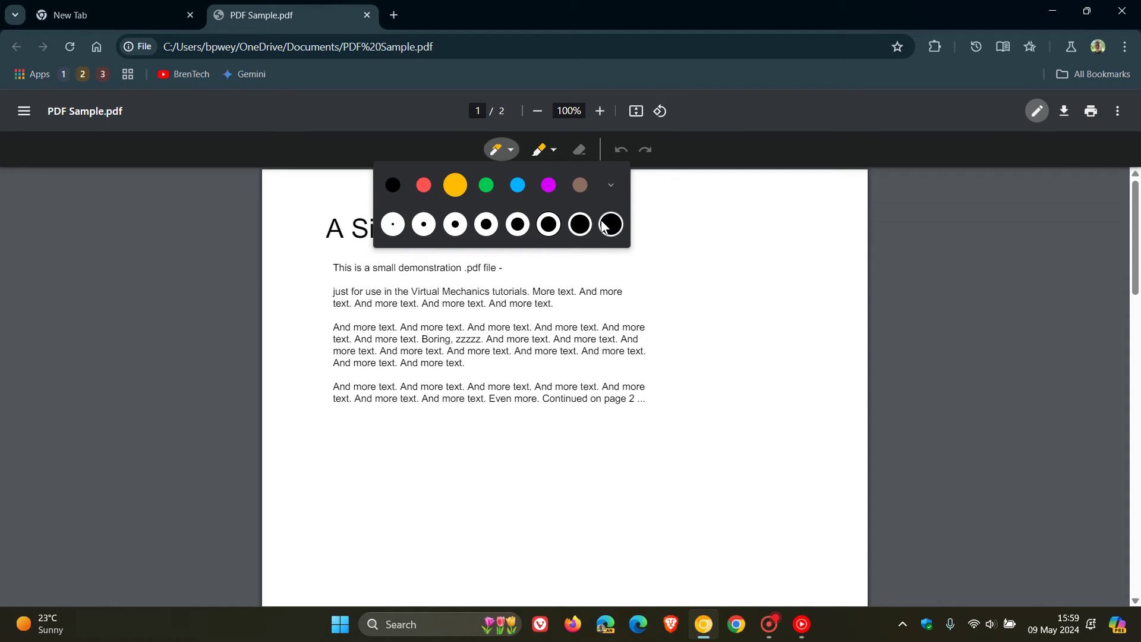
click(485, 185)
click(548, 224)
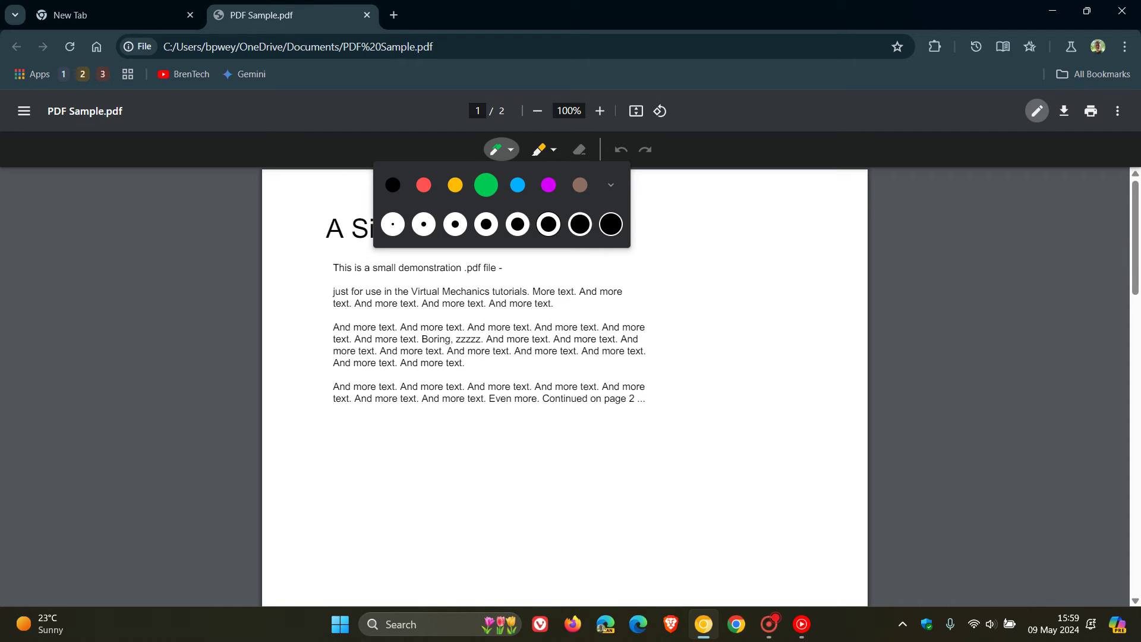
drag(334, 327, 599, 350)
click(741, 344)
click(546, 149)
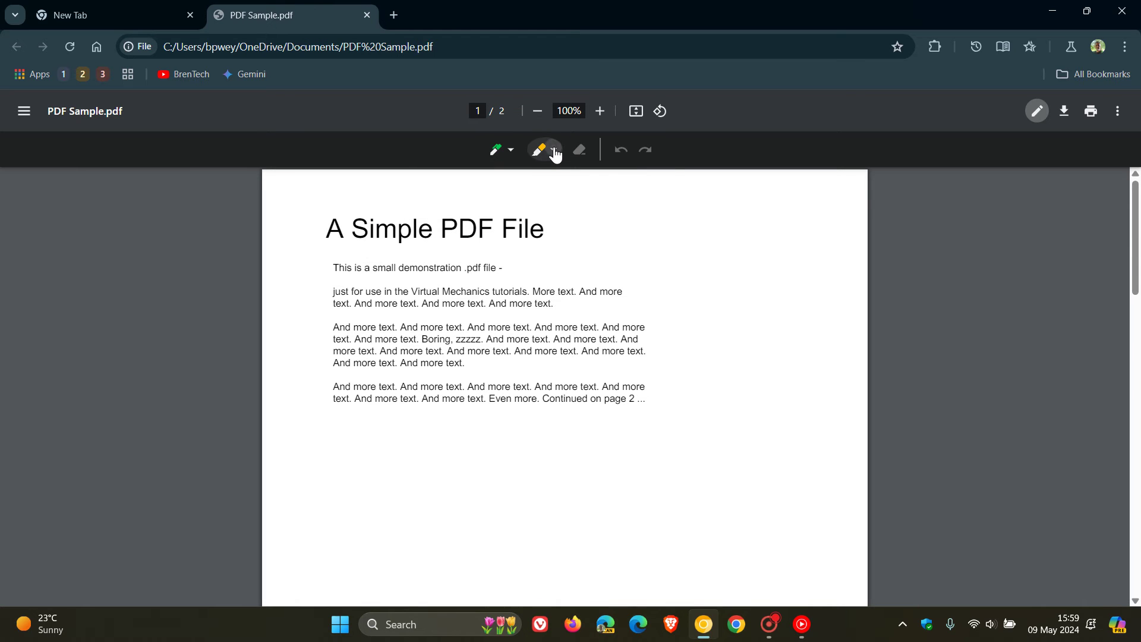
Try the eraser, then show the highlighter's colour and size palette with yellow selected
click(555, 152)
click(555, 153)
click(546, 150)
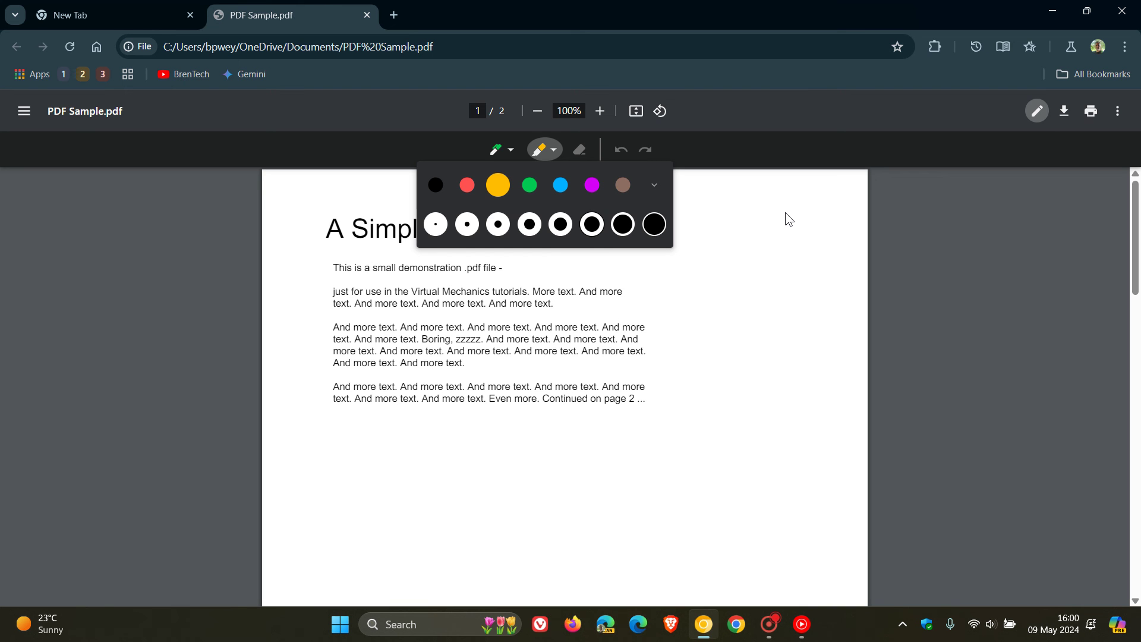
Switch back to the New Tab tab, leaving PDF Sample.pdf open in its own tab
click(143, 14)
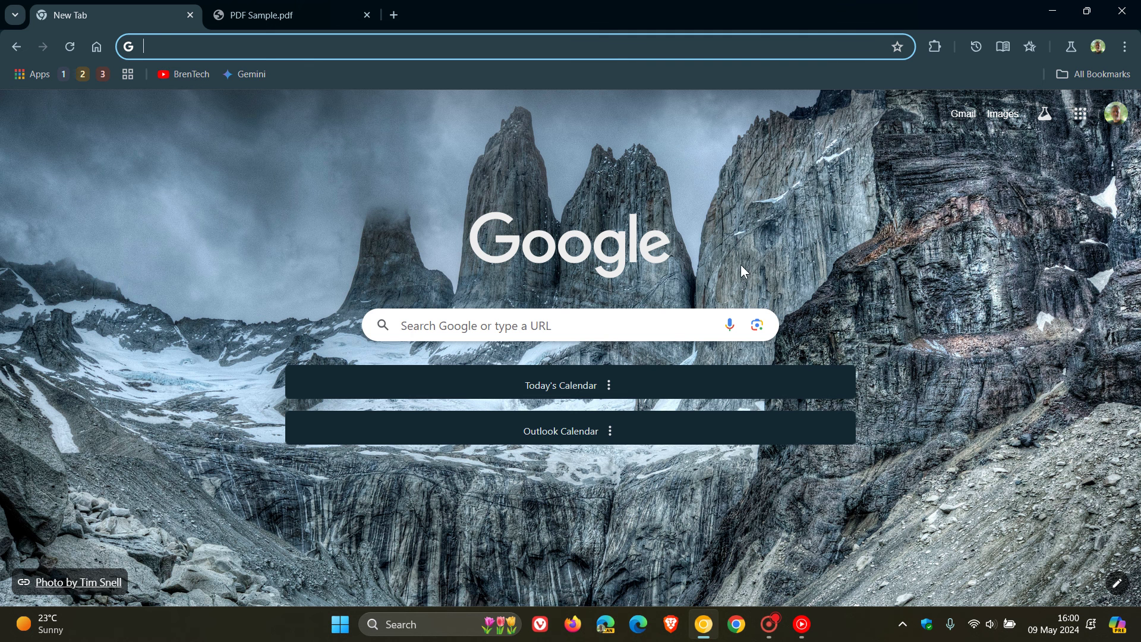